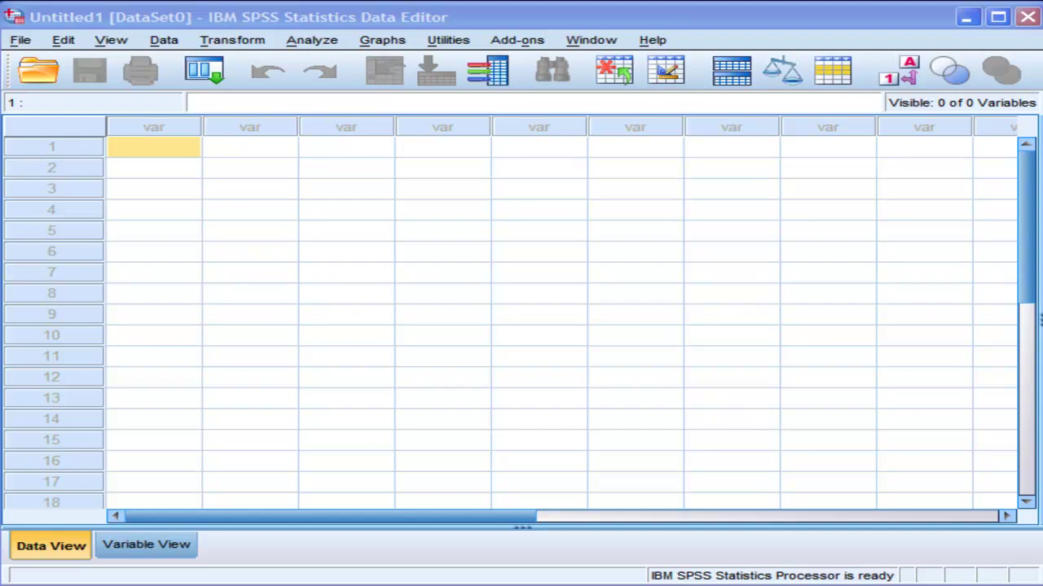
# Make the first cell of row 1 active and briefly check the File menu.
pyautogui.click(174, 151)
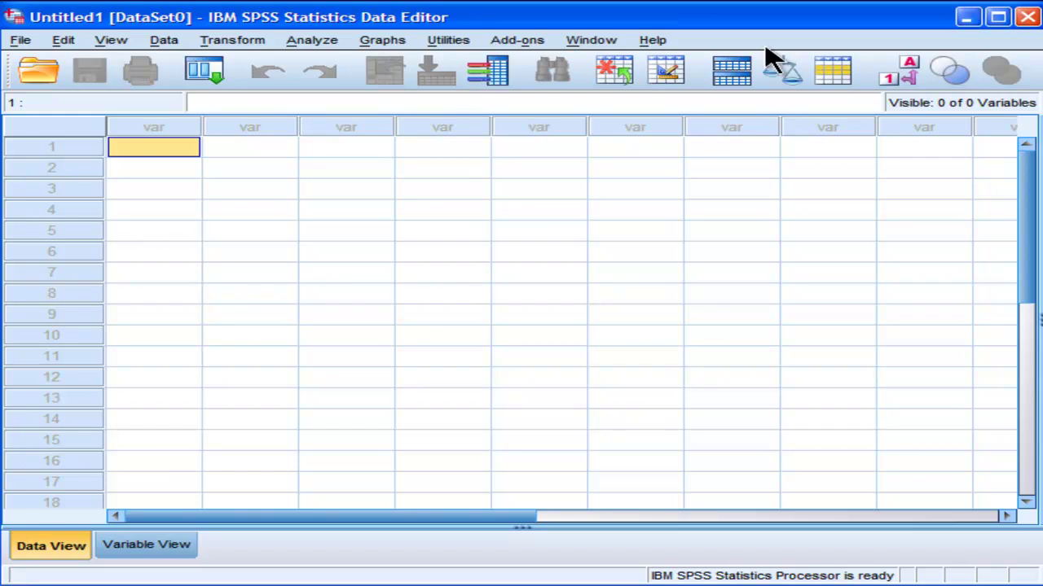
pyautogui.click(22, 41)
pyautogui.click(19, 43)
# Enter the values 1, 2, 3, 2, 4 and 5 into rows 1–6, creating VAR00001.
pyautogui.write('1')
pyautogui.press('Return')
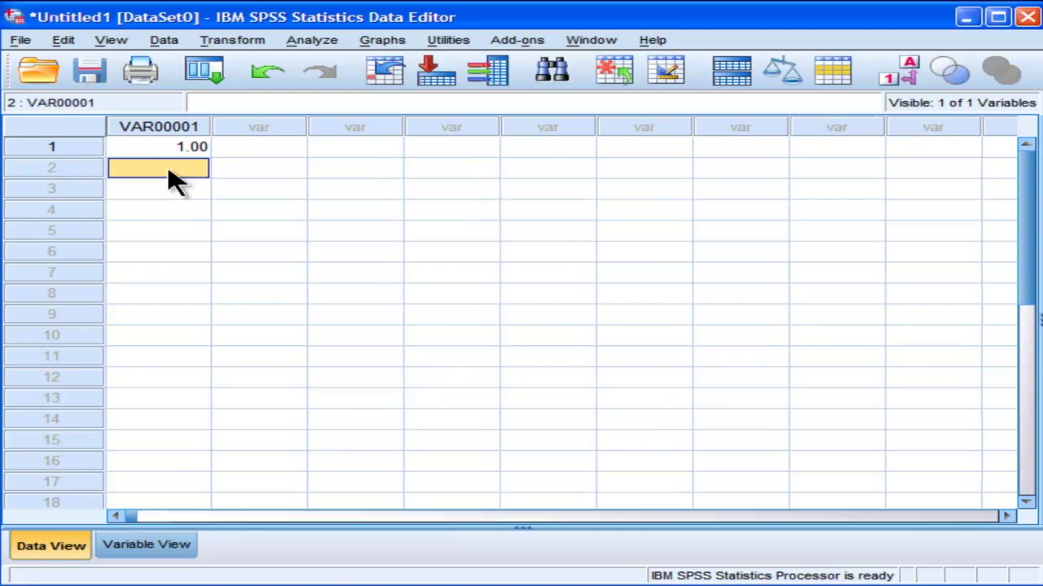
pyautogui.write('2')
pyautogui.press('Return')
pyautogui.write('3')
pyautogui.press('Return')
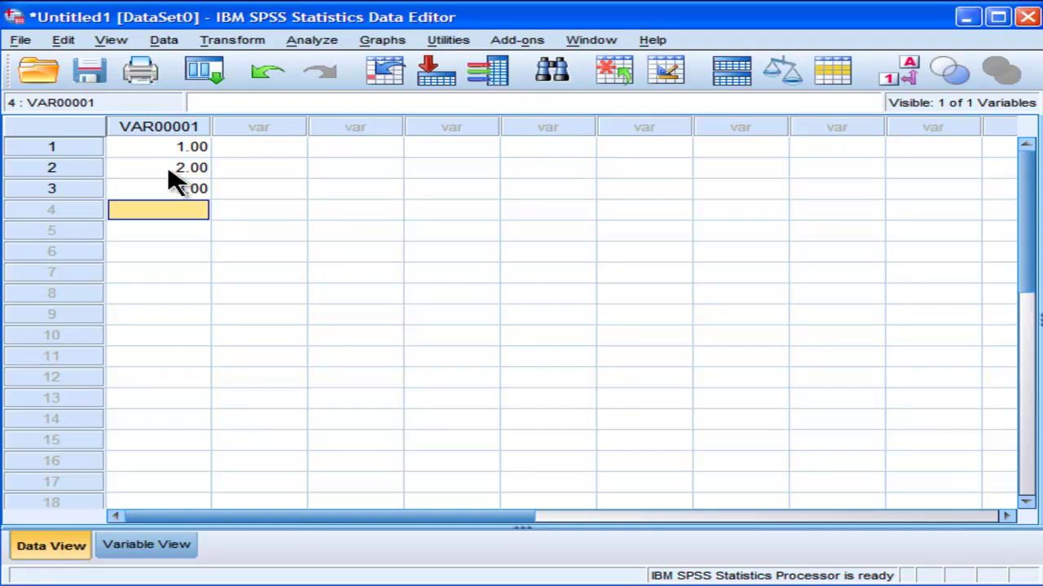
pyautogui.write('2')
pyautogui.press('Return')
pyautogui.write('4')
pyautogui.press('Return')
pyautogui.write('5')
pyautogui.press('Return')
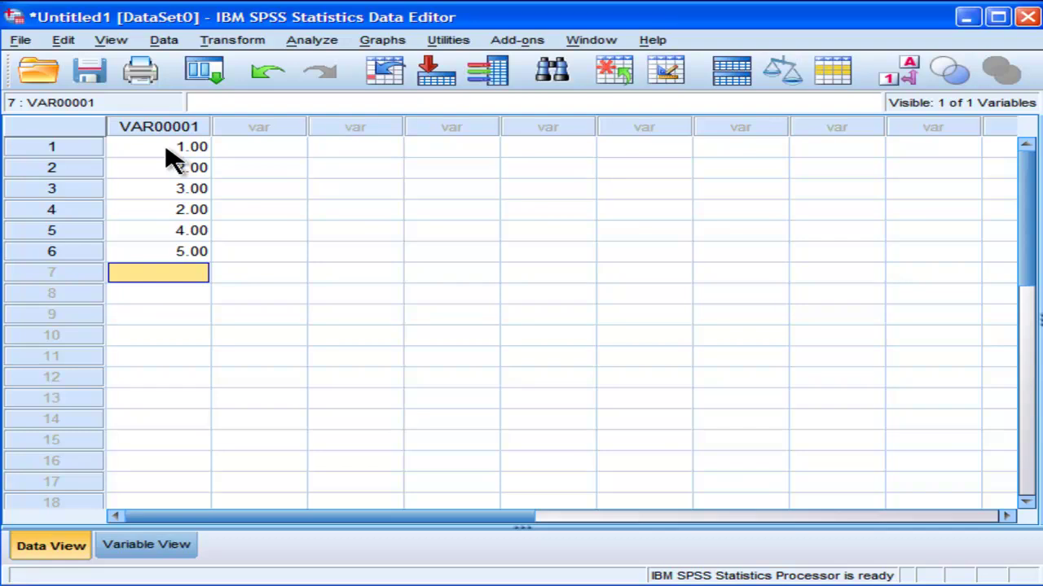
# Select the VAR00001 column and row 1, then return to the row 1 cell.
pyautogui.click(167, 129)
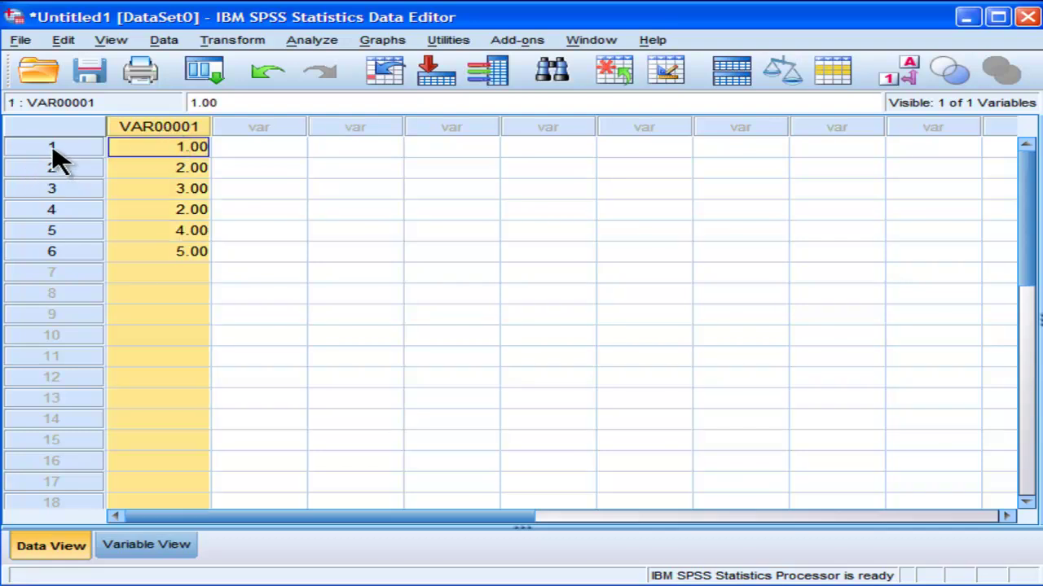
pyautogui.click(52, 148)
pyautogui.click(167, 129)
pyautogui.click(178, 152)
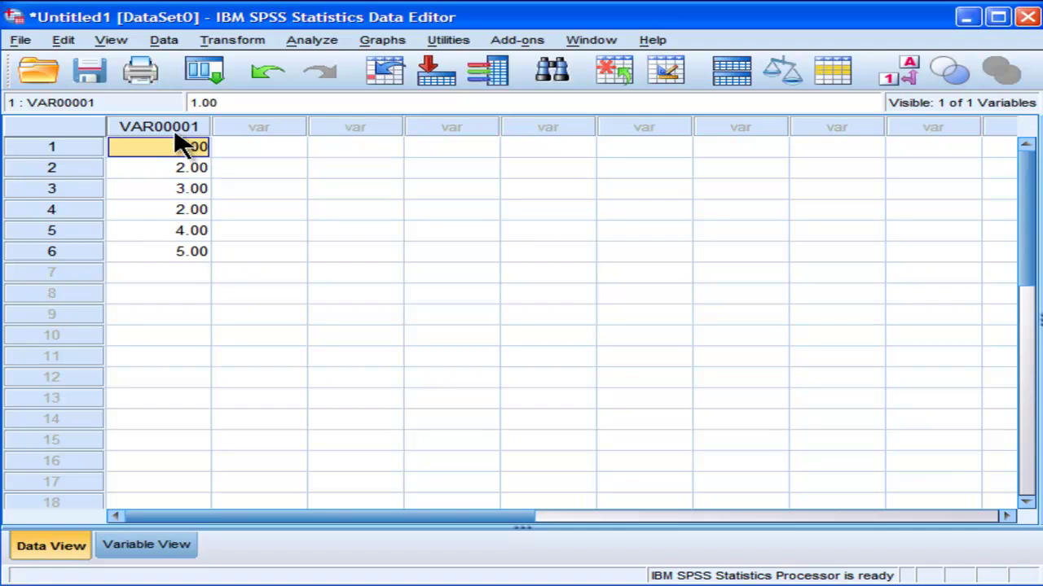
# Select the VAR00001 column and rows 1–6, then switch to Variable View.
pyautogui.click(175, 130)
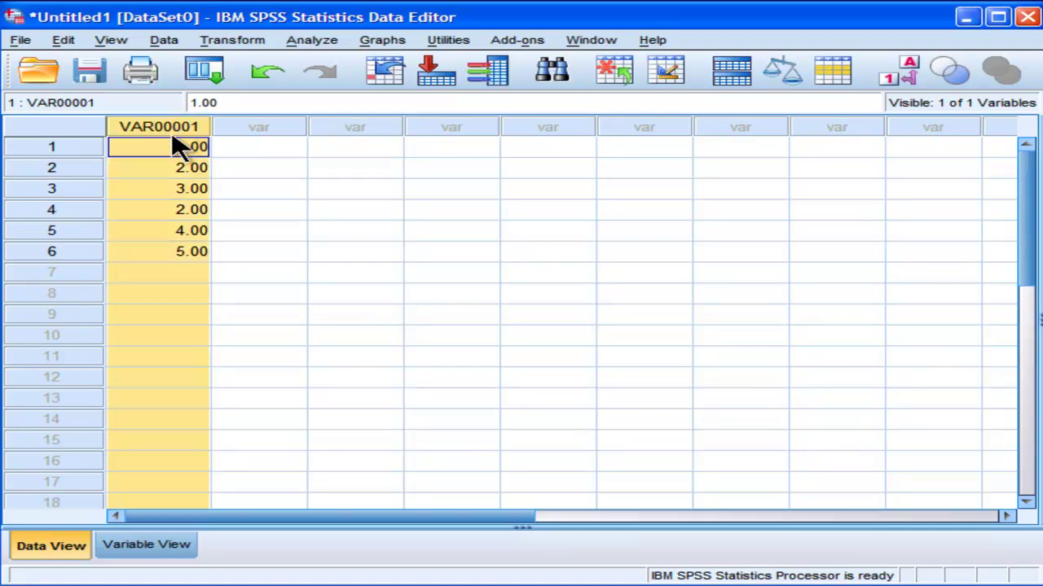
pyautogui.click(54, 148)
pyautogui.click(60, 168)
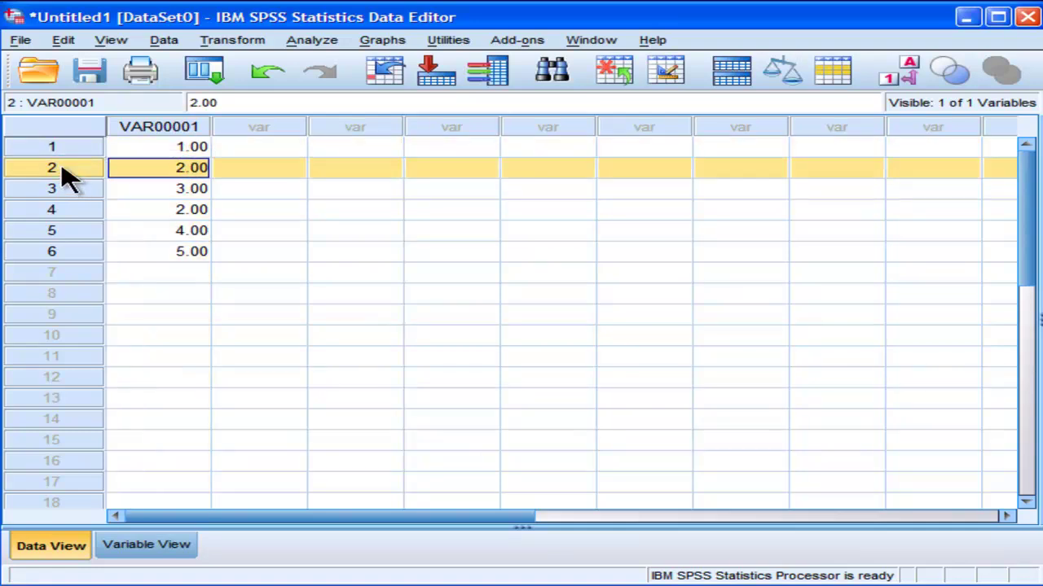
pyautogui.click(67, 189)
pyautogui.click(69, 214)
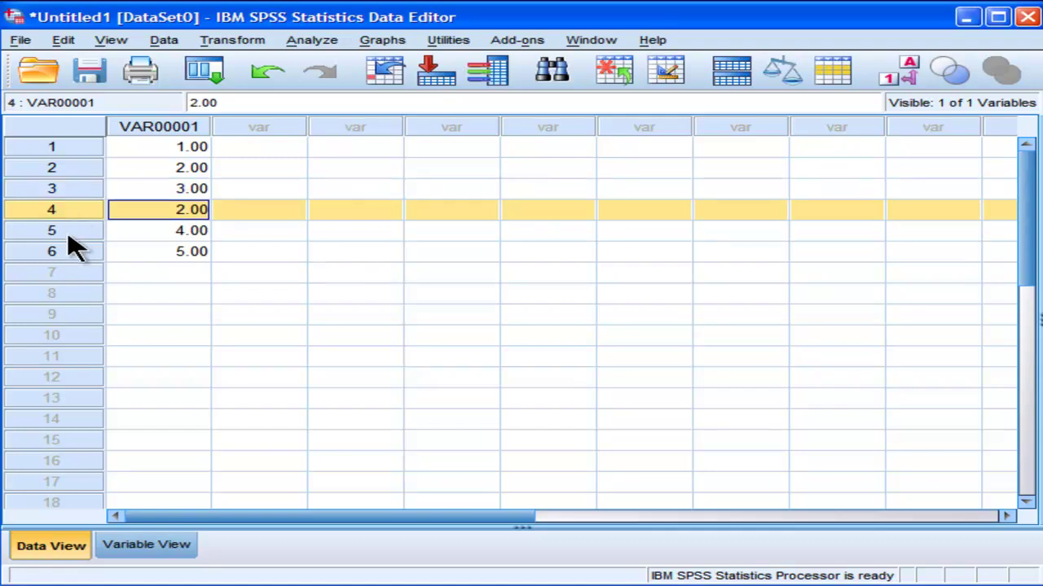
pyautogui.click(71, 233)
pyautogui.click(78, 253)
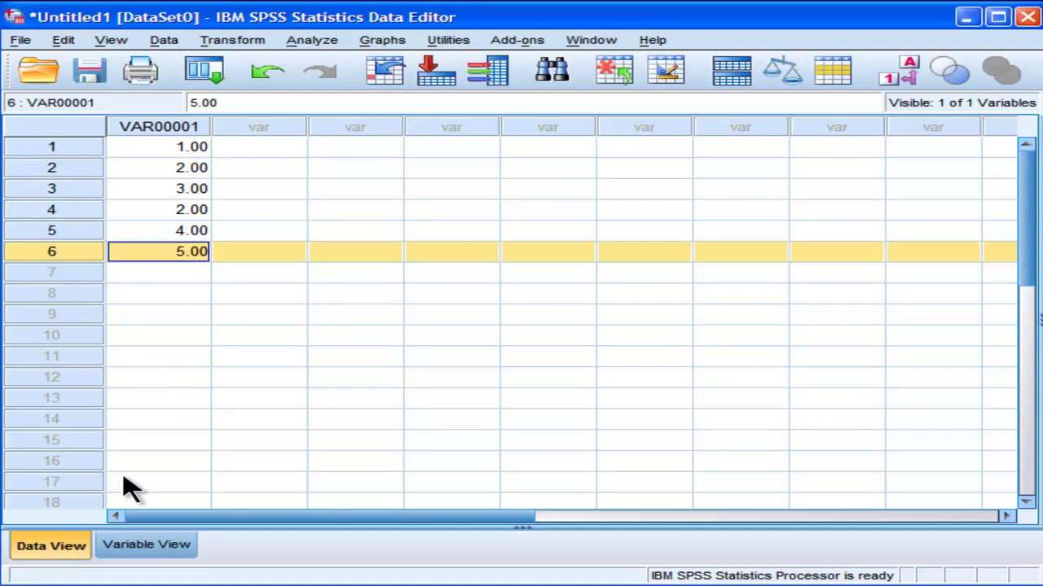
pyautogui.click(176, 148)
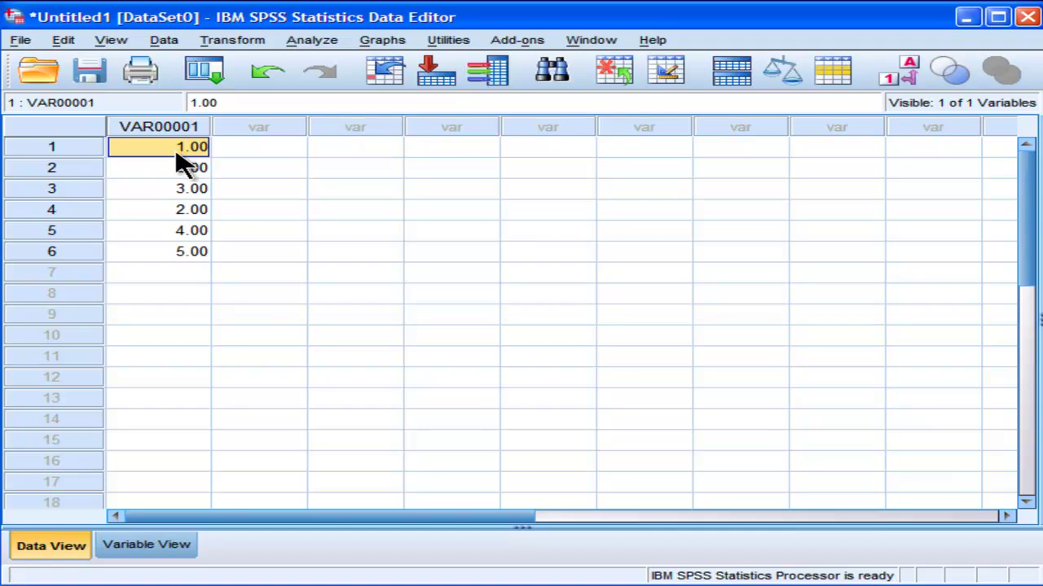
pyautogui.click(145, 547)
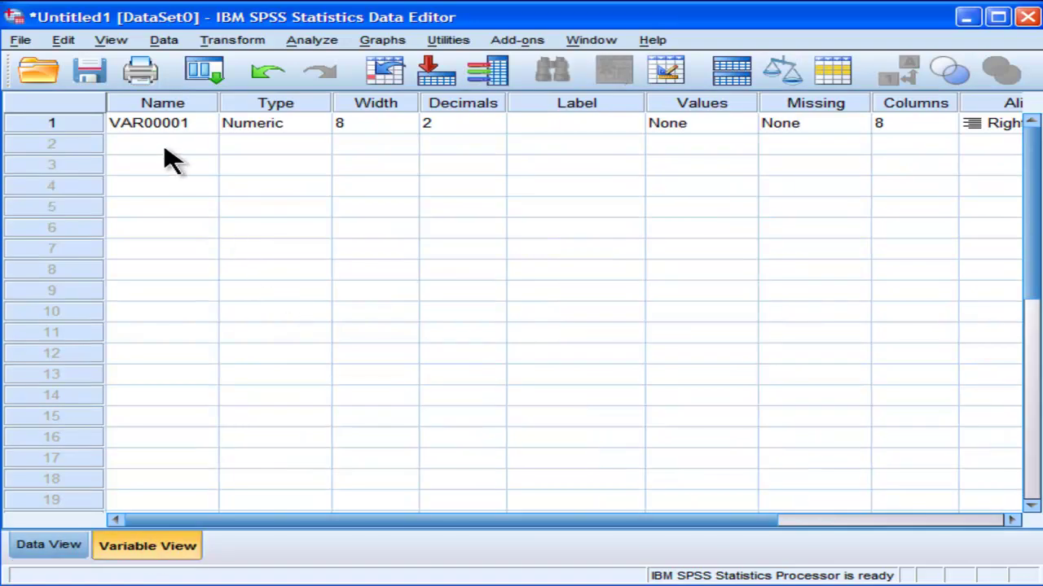
# Rename VAR00001 to i1.
pyautogui.click(182, 124)
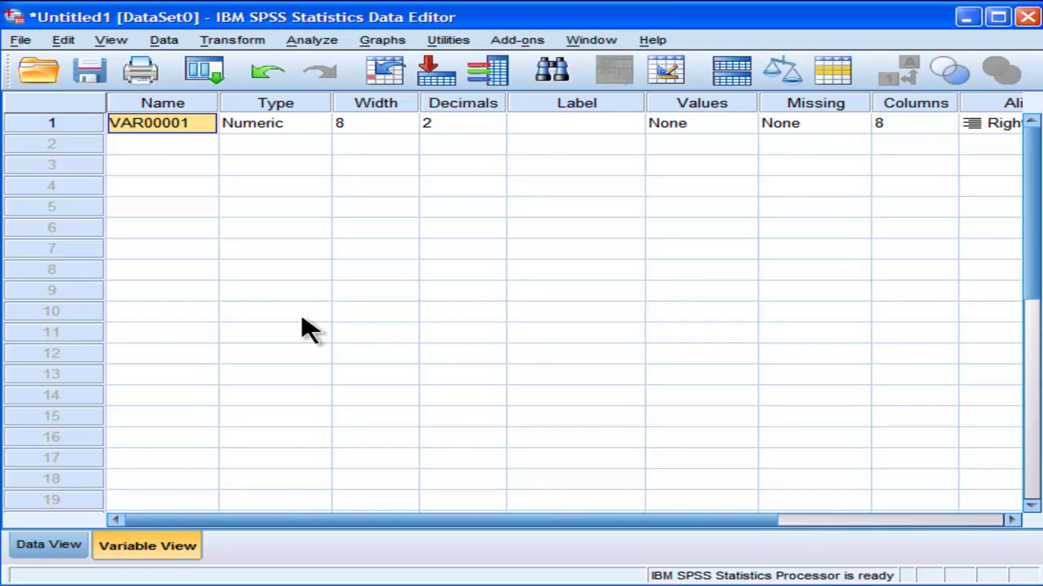
pyautogui.write('variab')
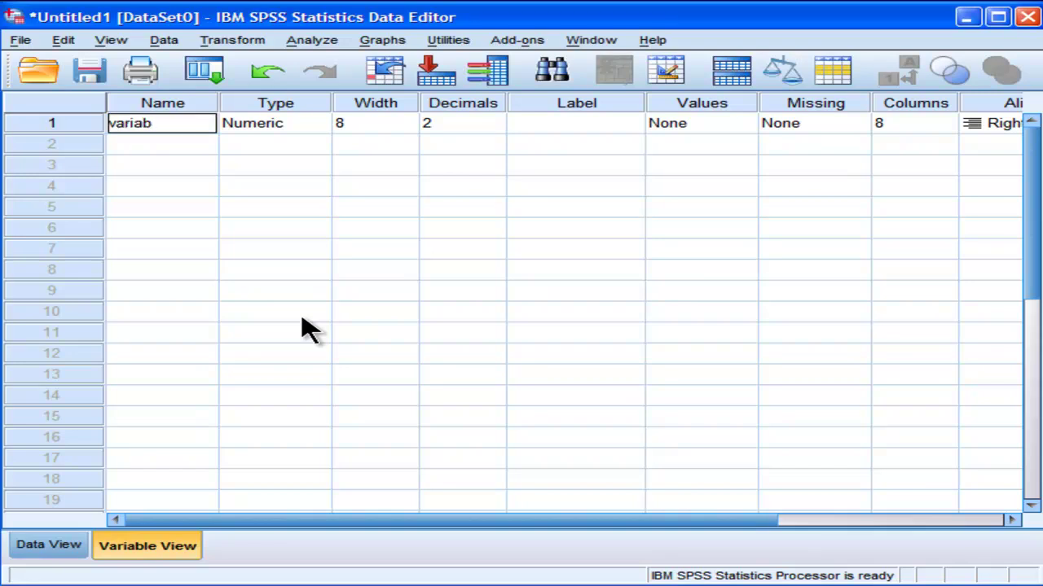
pyautogui.press('BackSpace')
pyautogui.press('BackSpace')
pyautogui.press('BackSpace')
pyautogui.press('BackSpace')
pyautogui.press('BackSpace')
pyautogui.press('BackSpace')
pyautogui.write('i1')
pyautogui.click(175, 145)
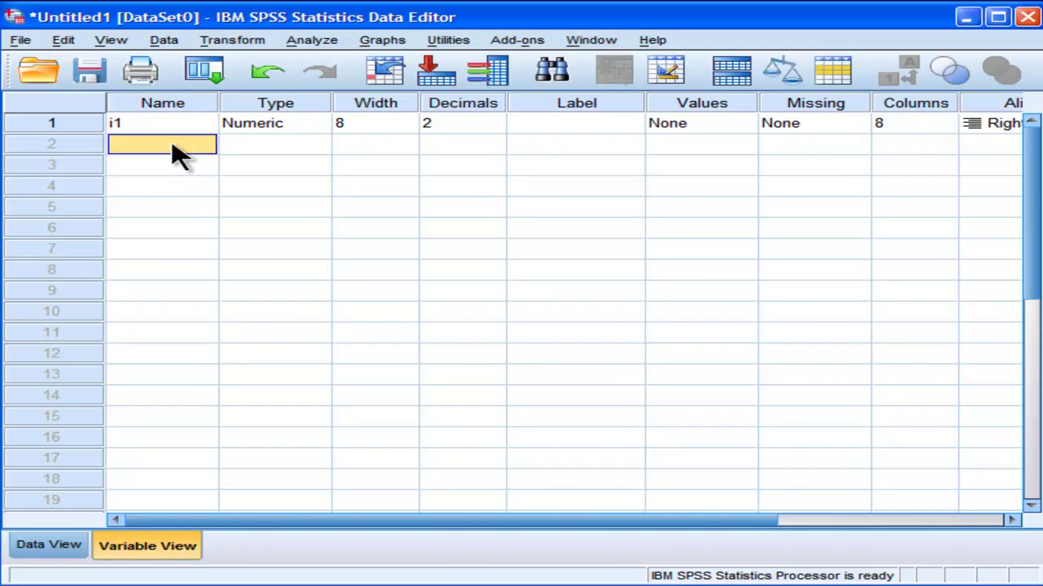
# Open and close i1's Type and Values settings without changing them.
pyautogui.doubleClick(322, 128)
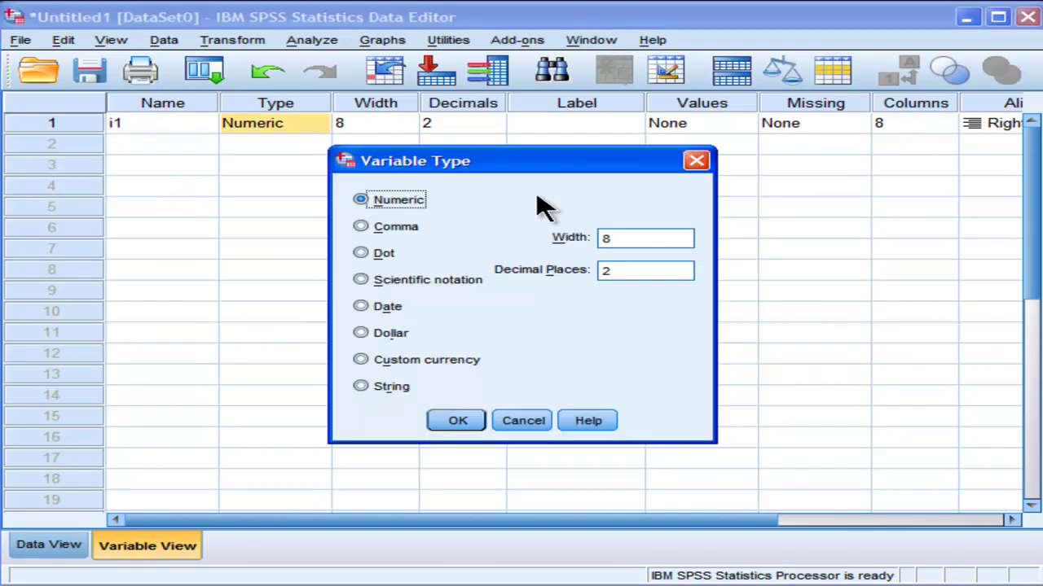
pyautogui.click(702, 166)
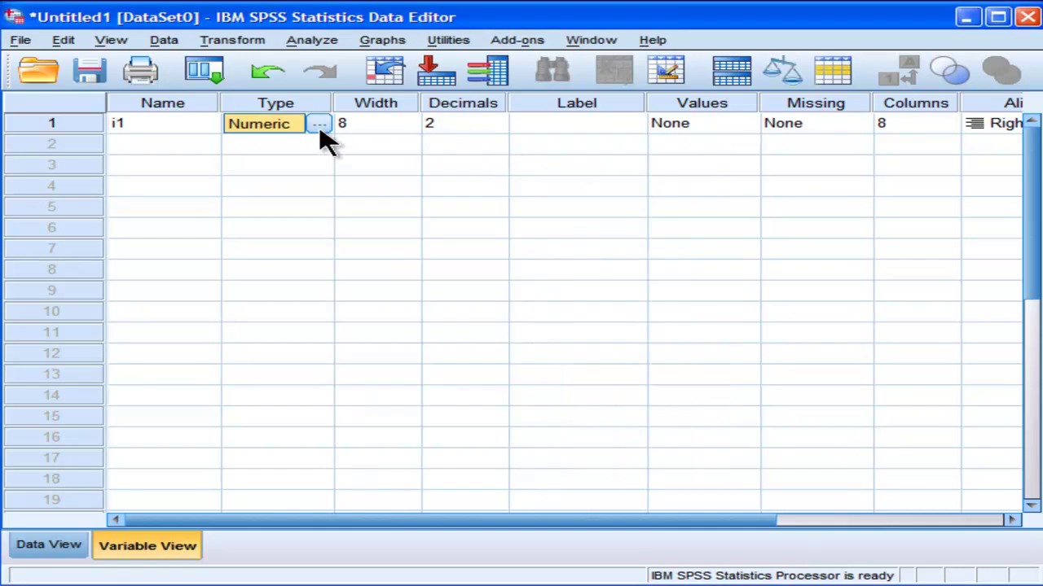
pyautogui.click(319, 124)
pyautogui.click(696, 162)
pyautogui.click(579, 128)
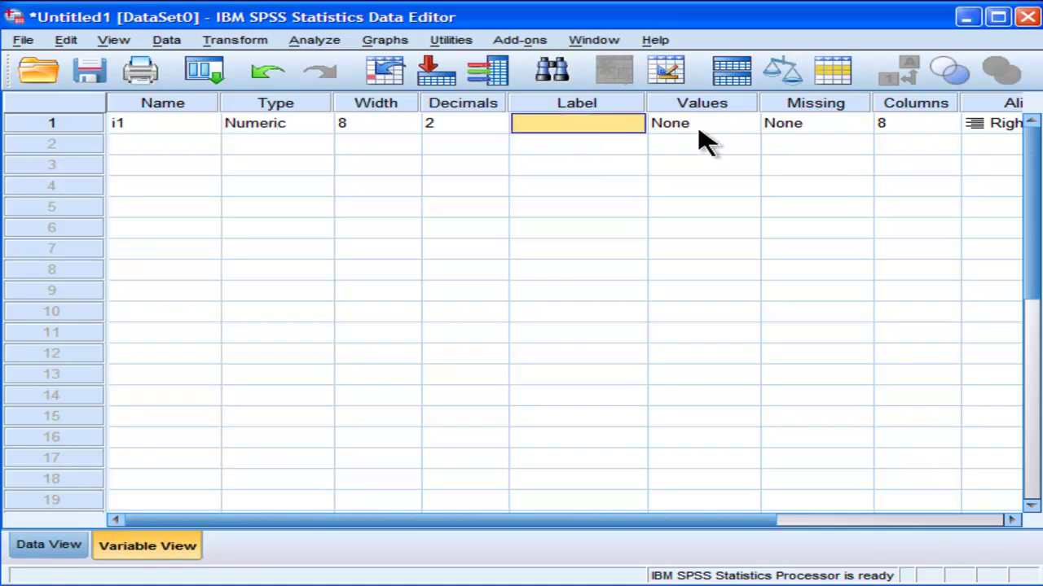
pyautogui.doubleClick(739, 127)
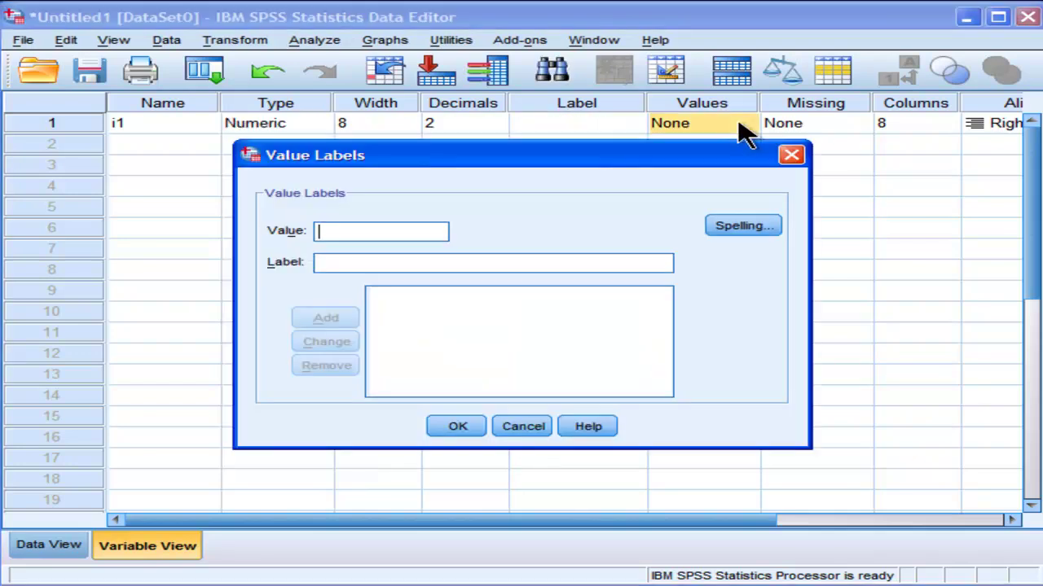
pyautogui.click(789, 155)
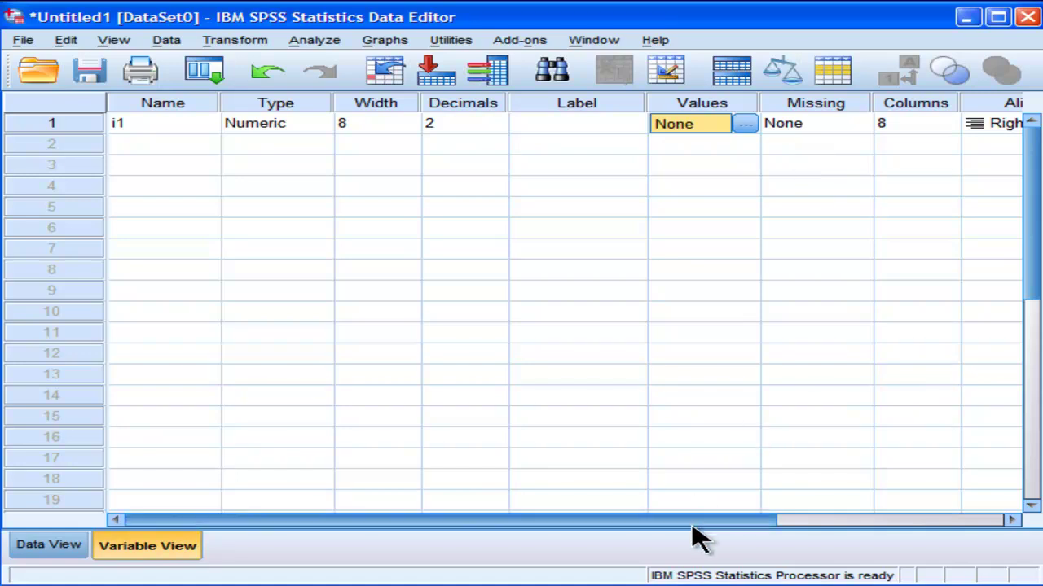
# Look over i1's Role and Measure choices, then return to Data View.
pyautogui.moveTo(694, 521); pyautogui.dragTo(939, 521)
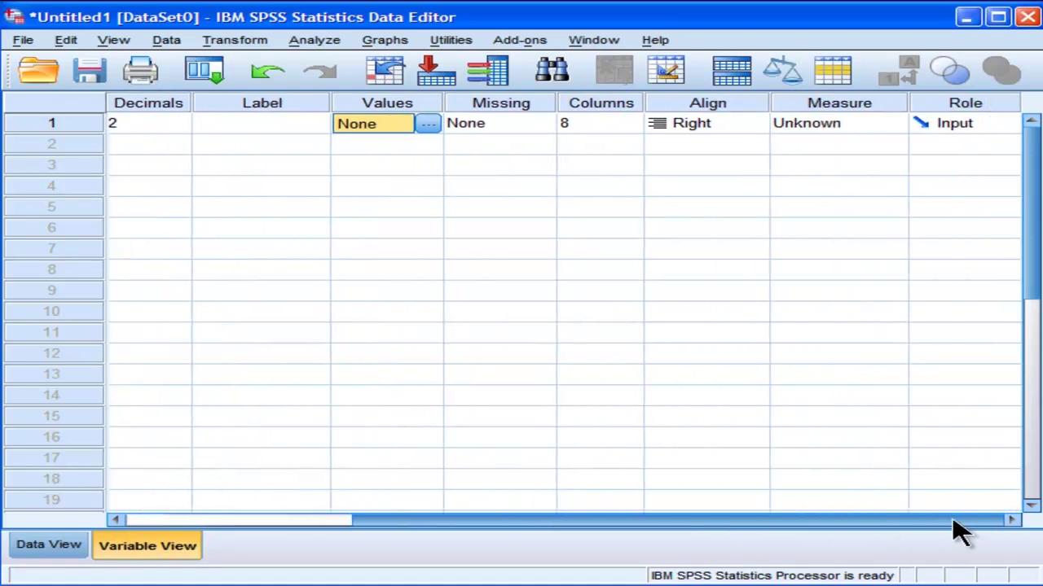
pyautogui.click(1008, 133)
pyautogui.click(884, 135)
pyautogui.click(893, 125)
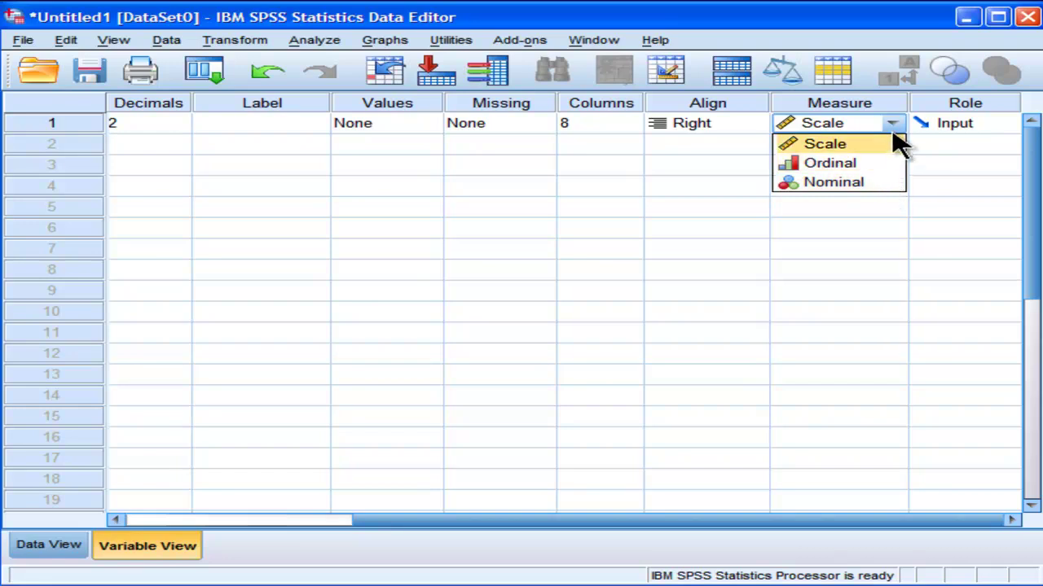
pyautogui.click(752, 144)
pyautogui.click(859, 147)
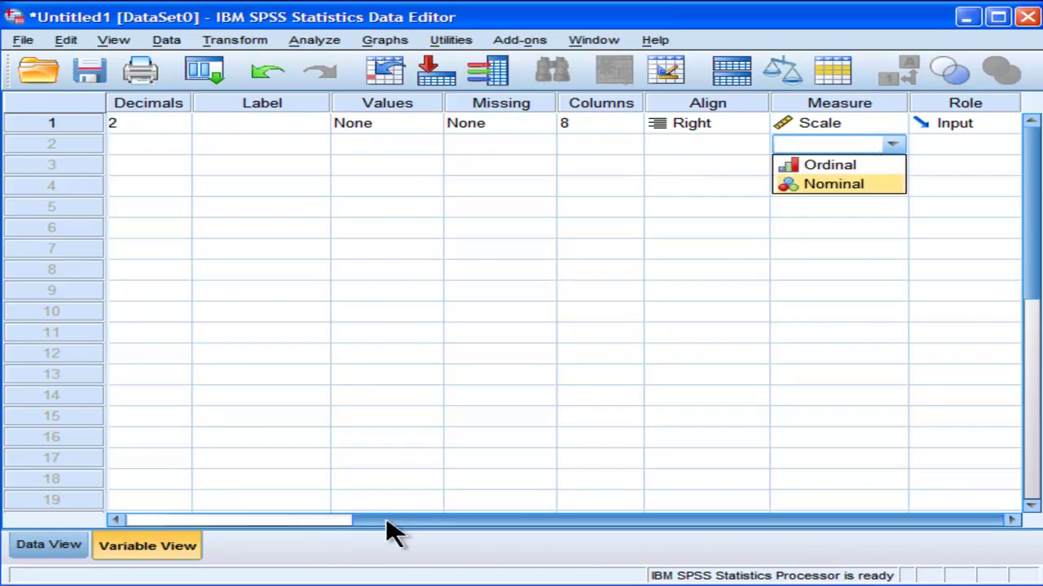
pyautogui.moveTo(386, 522); pyautogui.dragTo(144, 521)
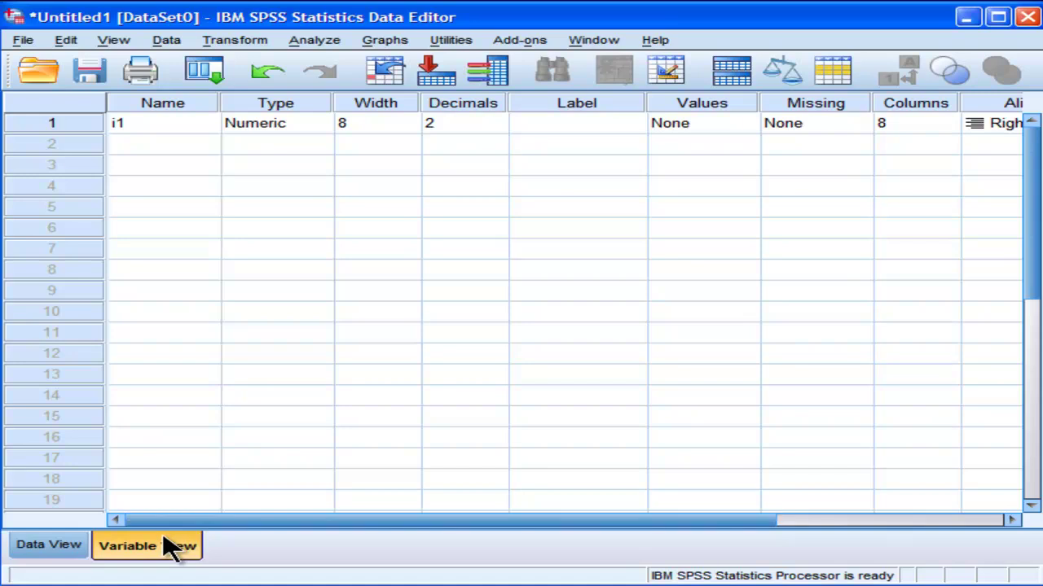
pyautogui.click(49, 545)
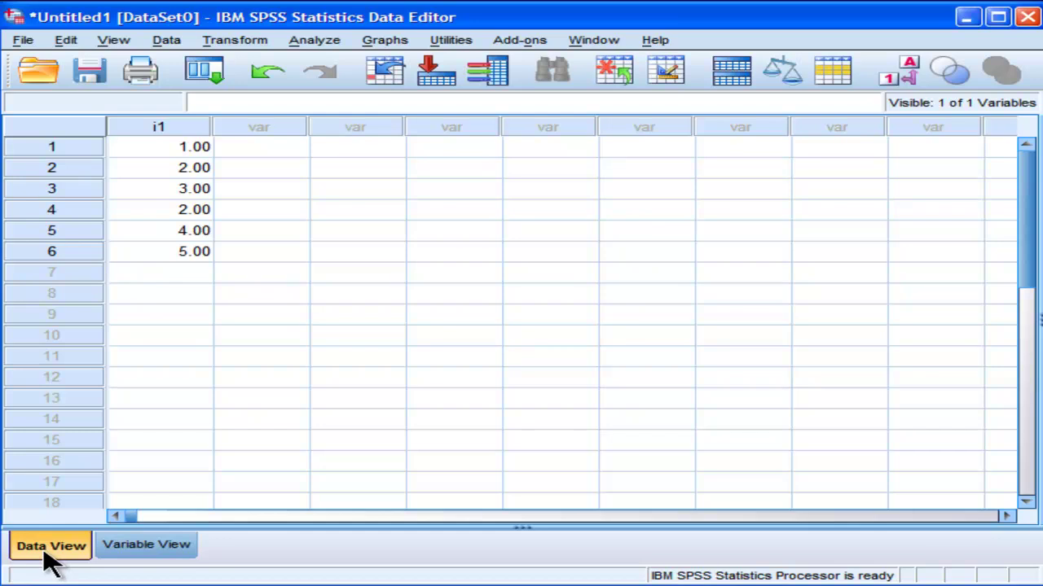
pyautogui.click(142, 554)
pyautogui.click(49, 553)
pyautogui.click(263, 148)
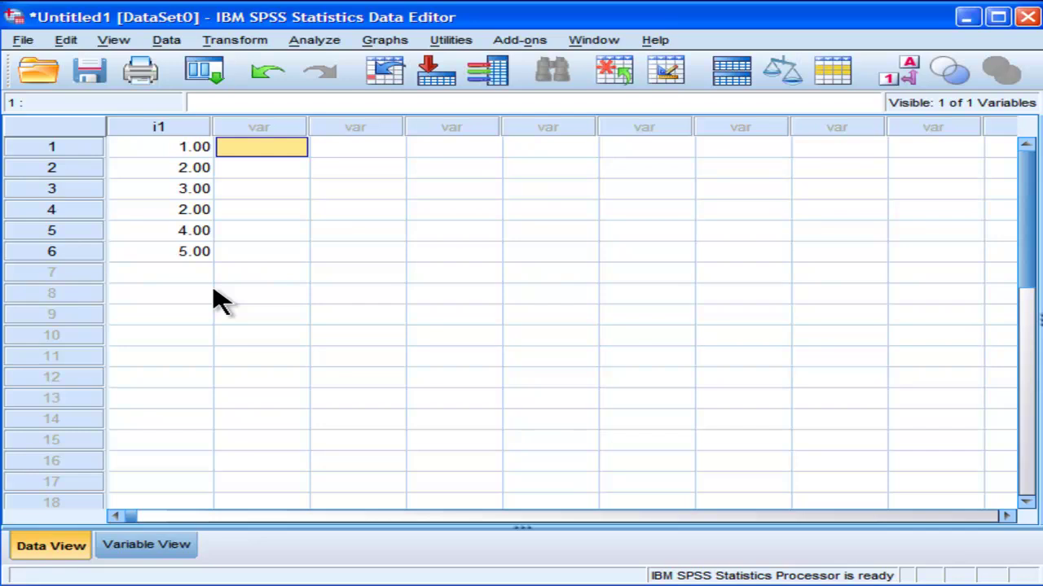
pyautogui.click(252, 168)
pyautogui.click(248, 148)
pyautogui.click(193, 148)
pyautogui.click(194, 166)
pyautogui.click(196, 149)
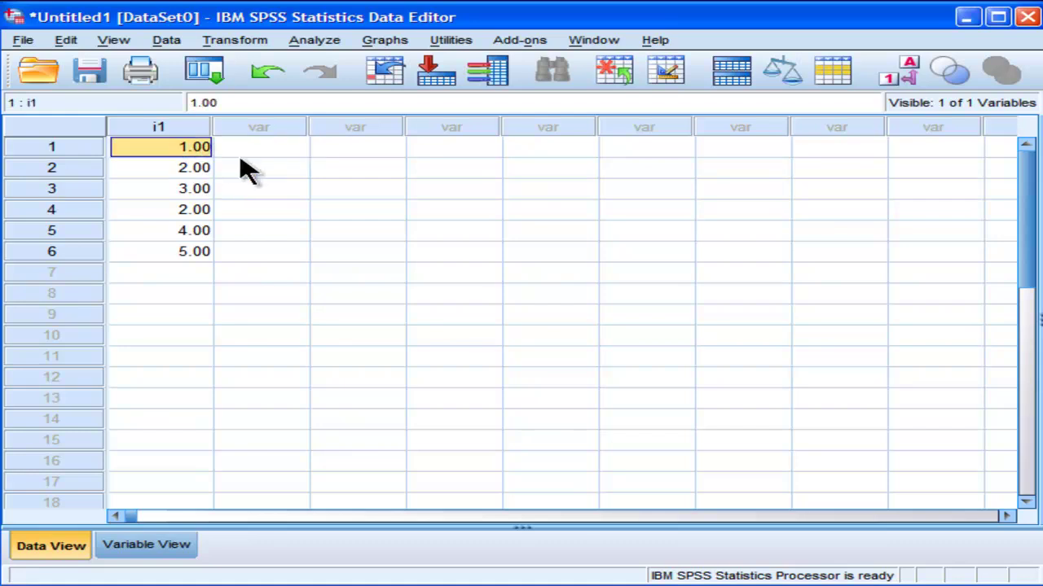
pyautogui.click(269, 148)
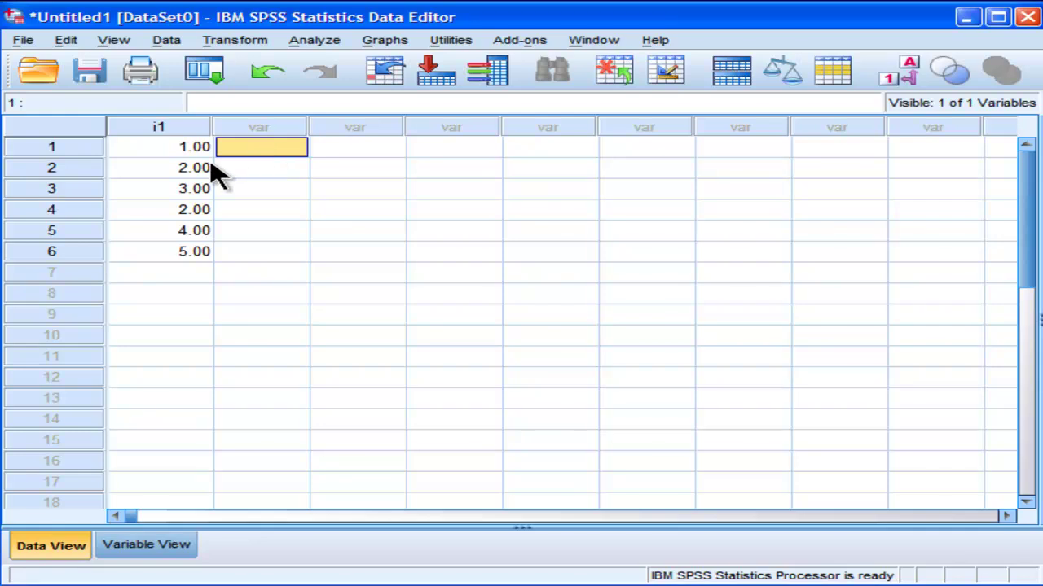
pyautogui.click(163, 148)
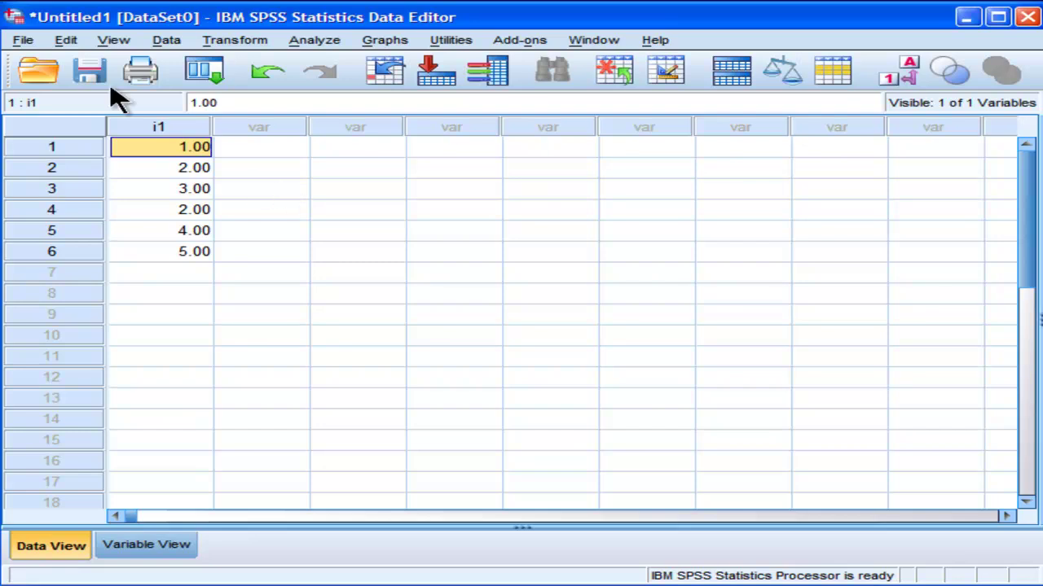
# Create a new empty dataset via File > New > Data, discarding the output log.
pyautogui.click(23, 40)
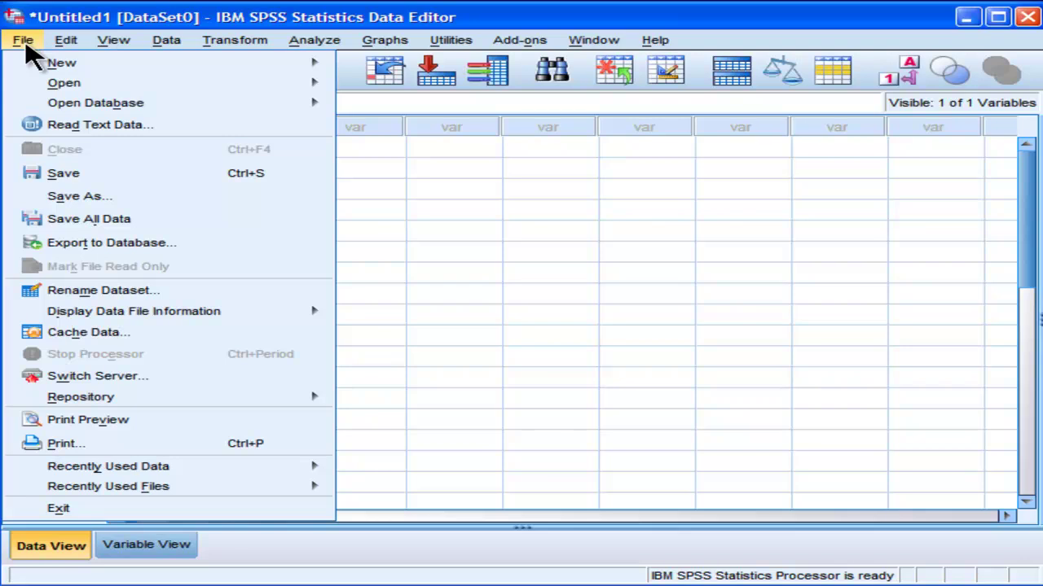
pyautogui.moveTo(45, 61)
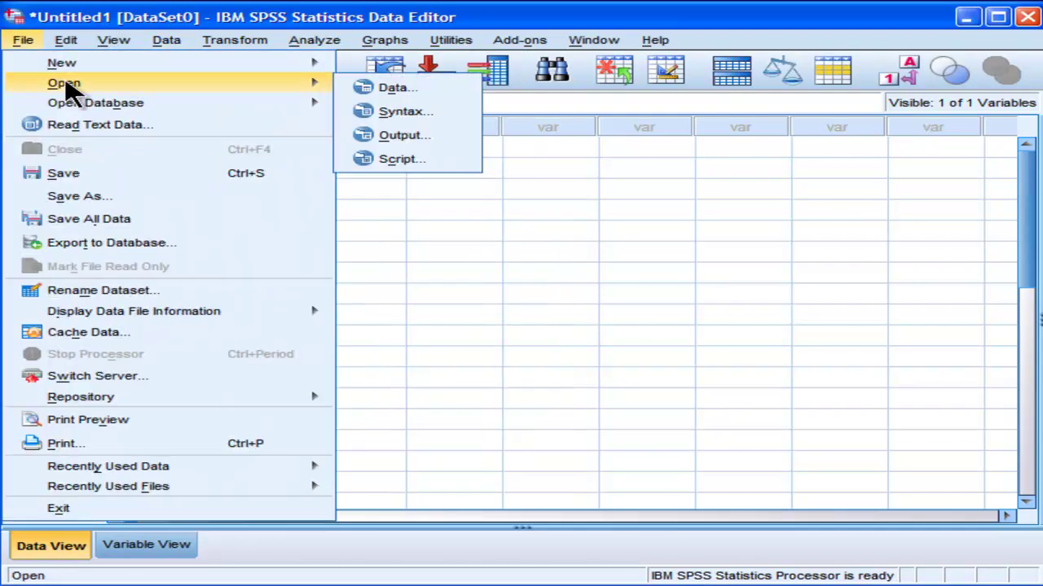
pyautogui.moveTo(302, 65)
pyautogui.click(391, 70)
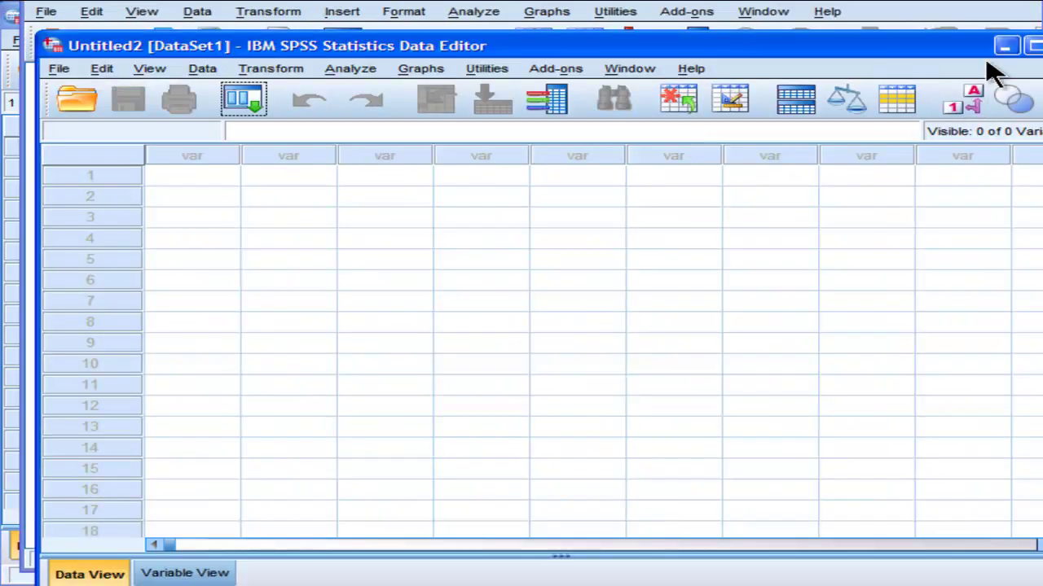
pyautogui.click(959, 4)
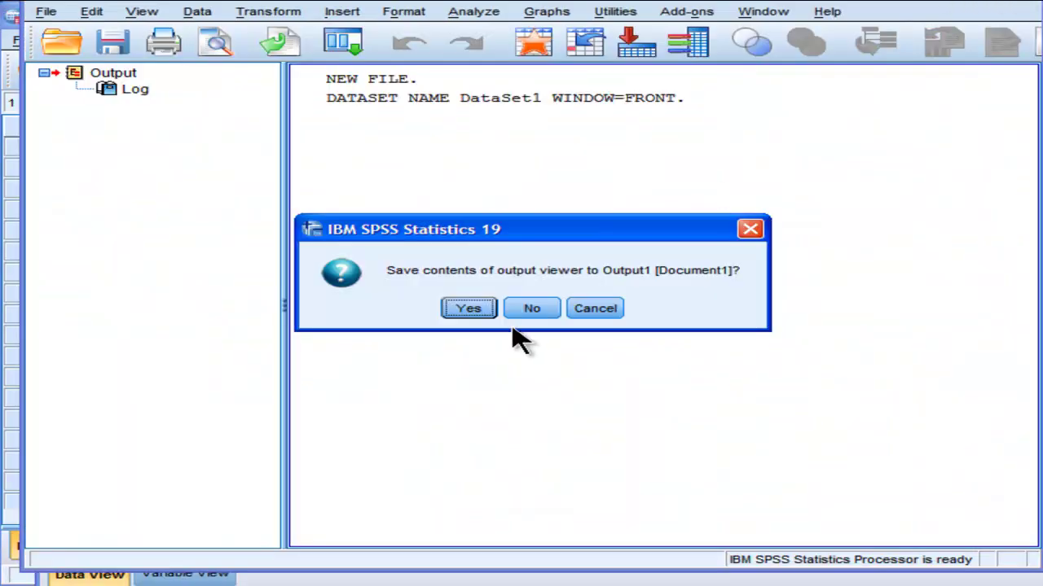
pyautogui.click(530, 309)
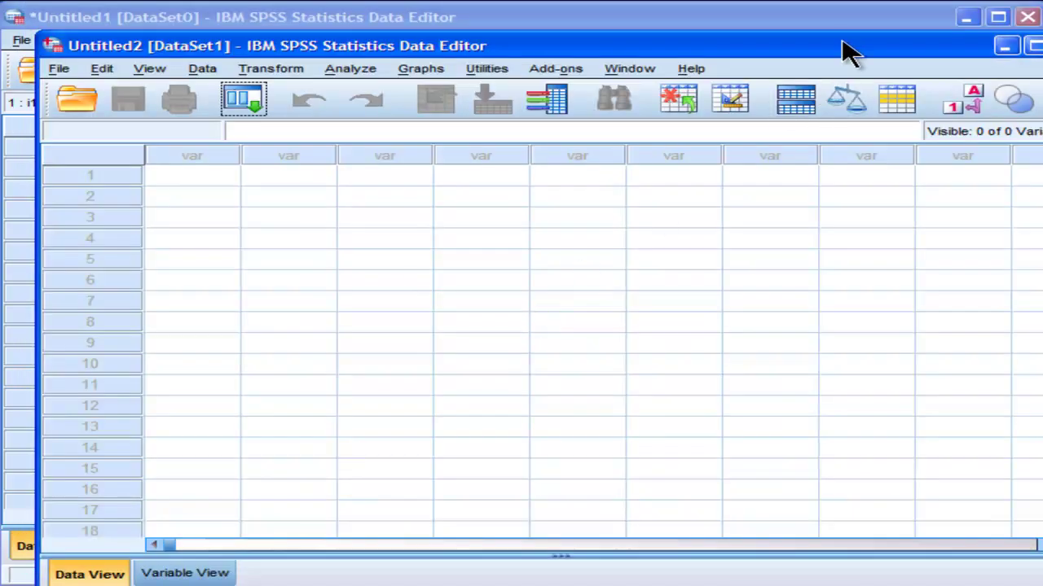
# Maximize Untitled2, minimize it, then restore it from the taskbar.
pyautogui.doubleClick(847, 53)
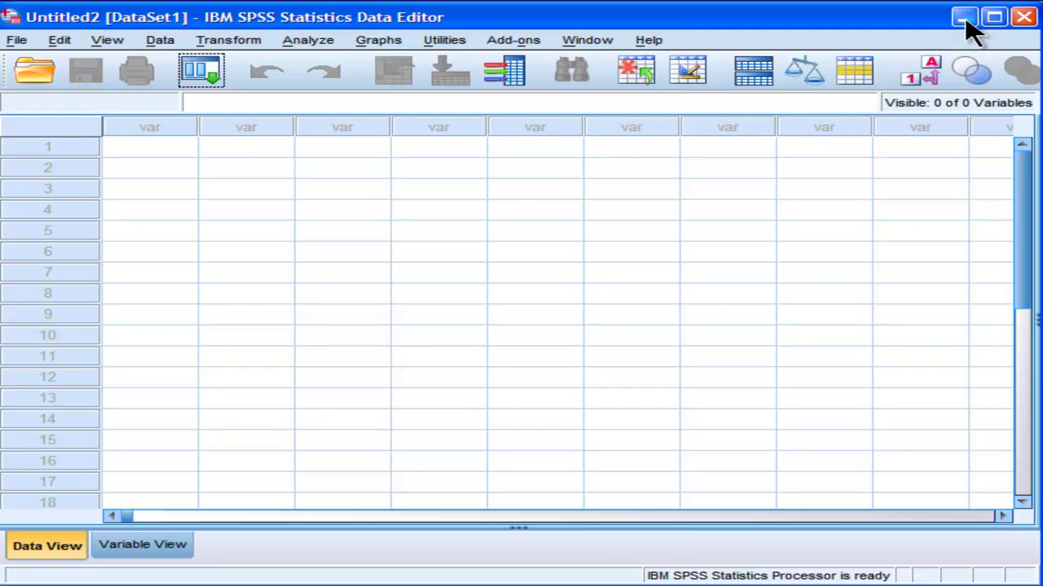
pyautogui.click(962, 17)
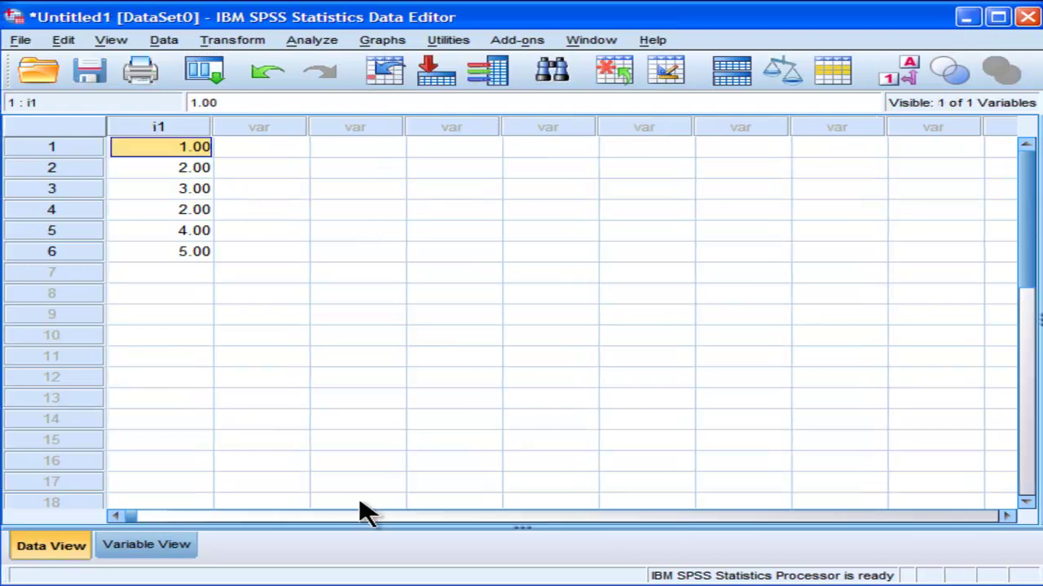
pyautogui.click(363, 585)
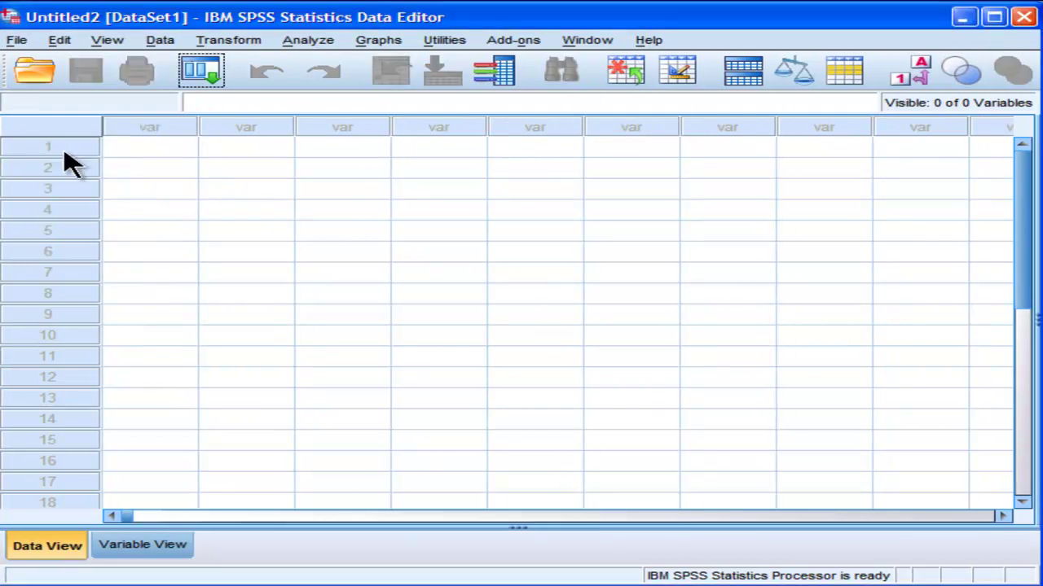
pyautogui.click(16, 41)
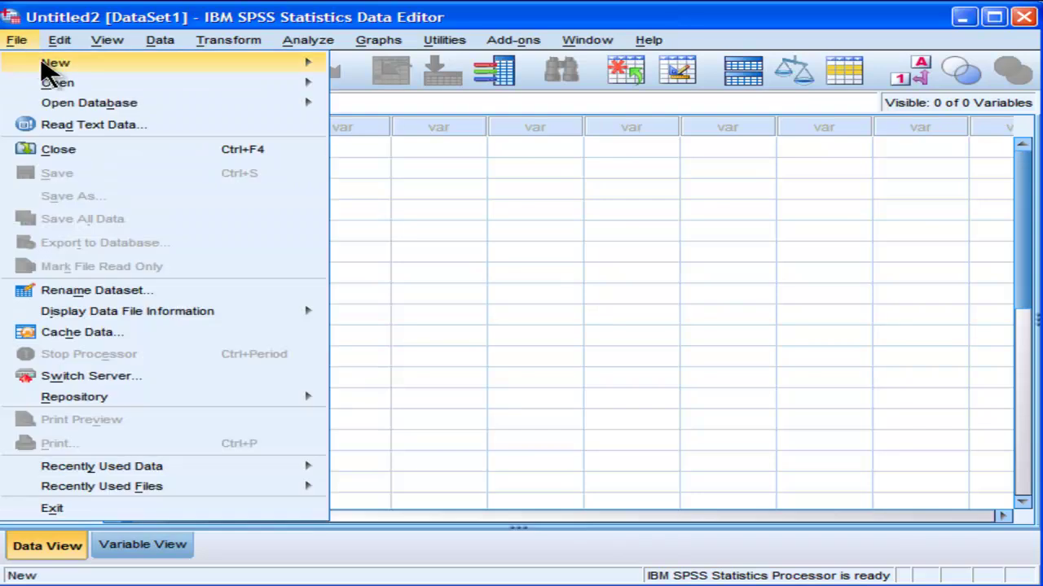
pyautogui.moveTo(43, 68)
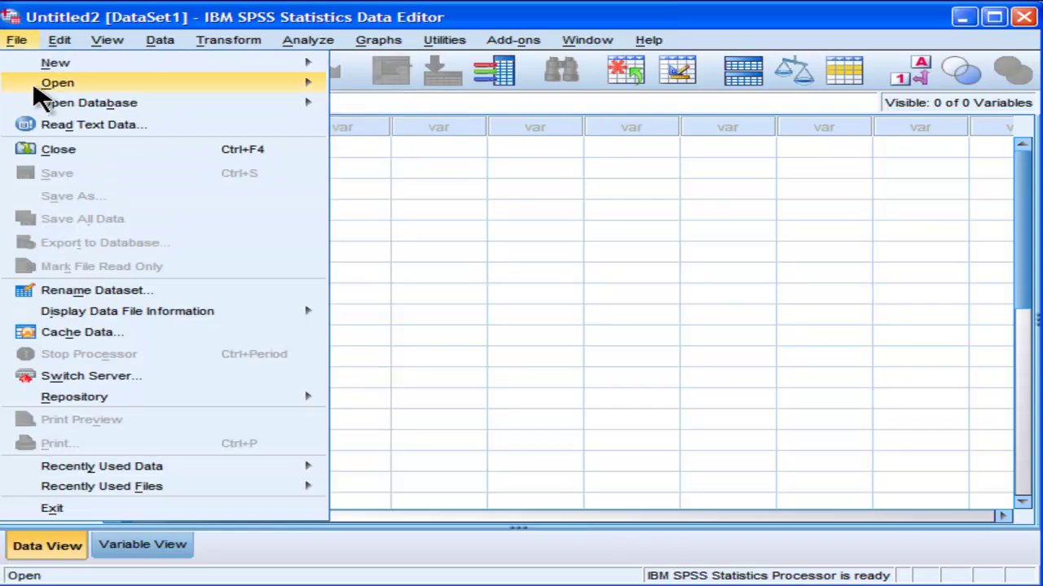
pyautogui.moveTo(55, 86)
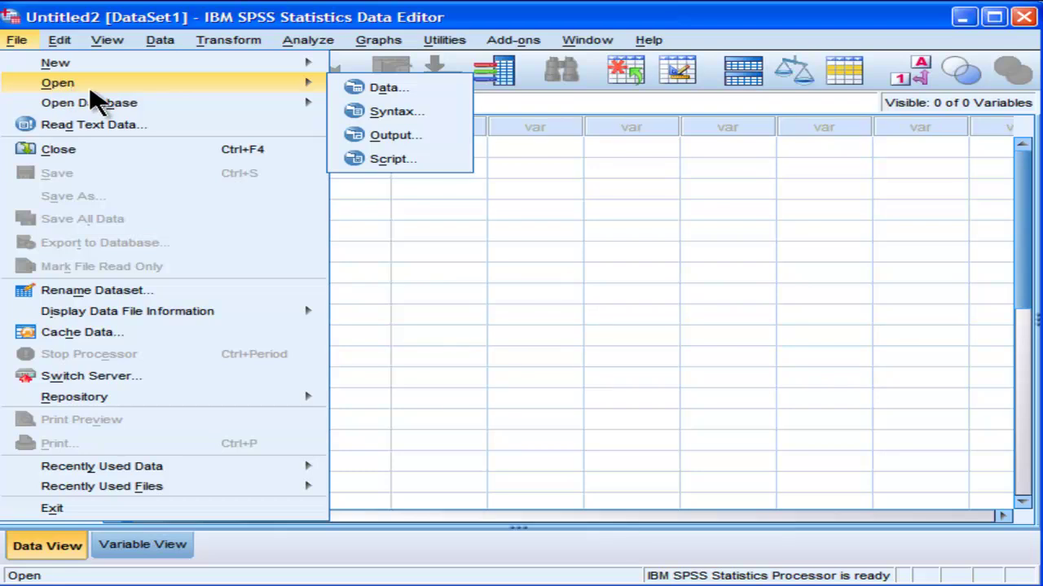
pyautogui.moveTo(163, 102)
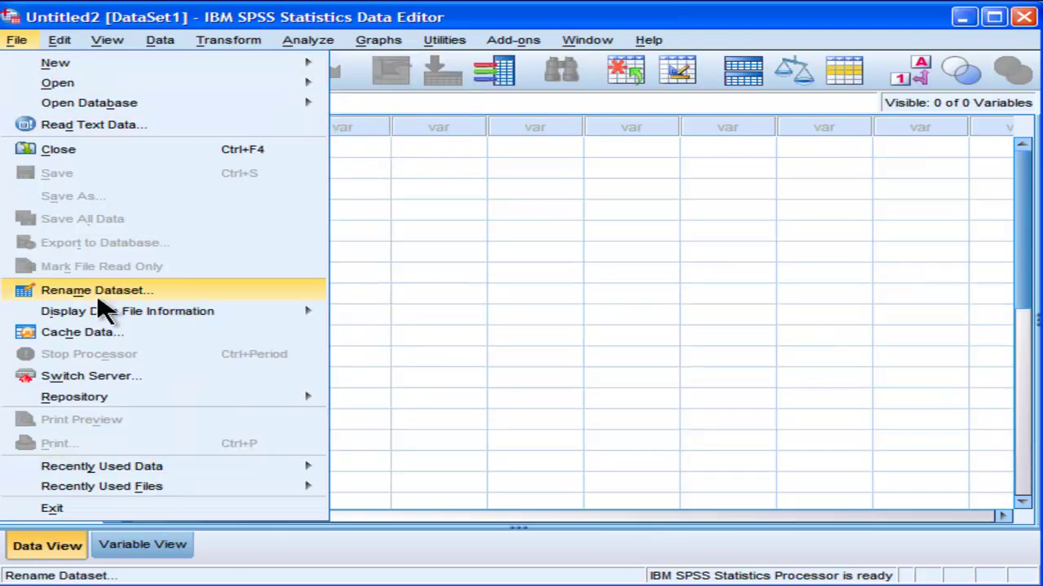
pyautogui.moveTo(98, 462)
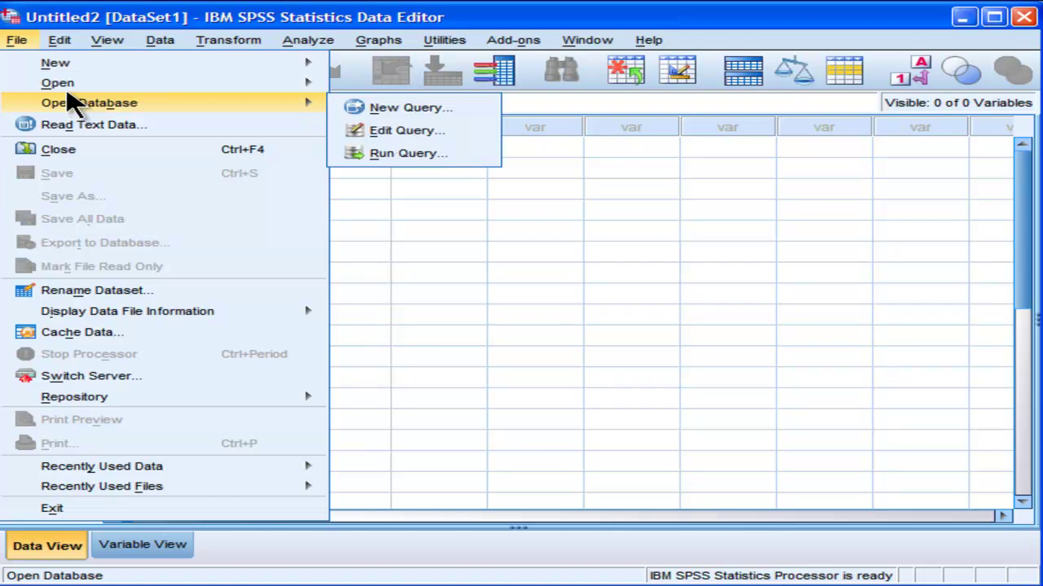
pyautogui.click(26, 42)
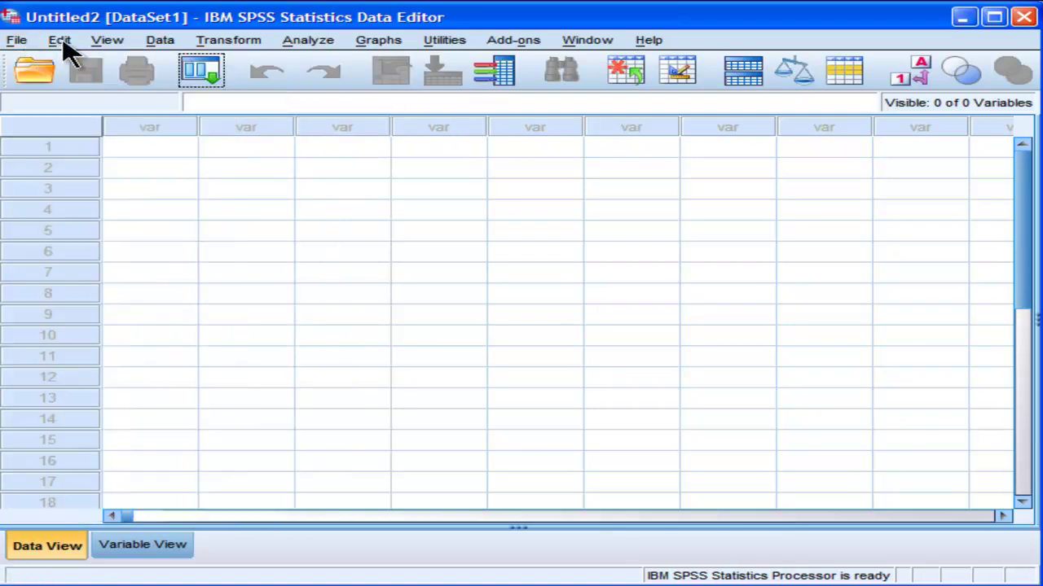
# Browse the Edit and View menus, ending on the Data menu.
pyautogui.click(62, 42)
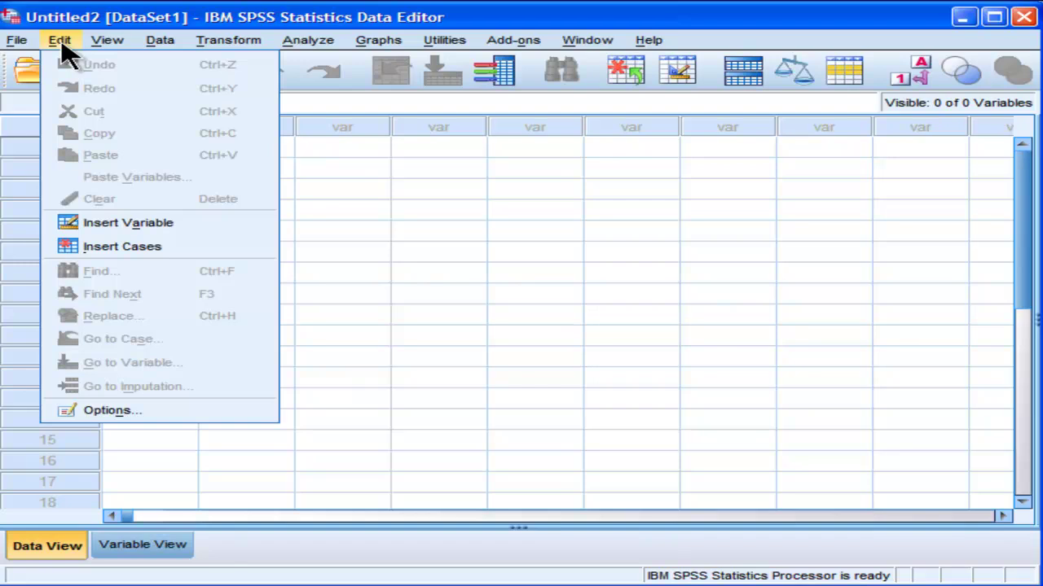
pyautogui.moveTo(106, 46)
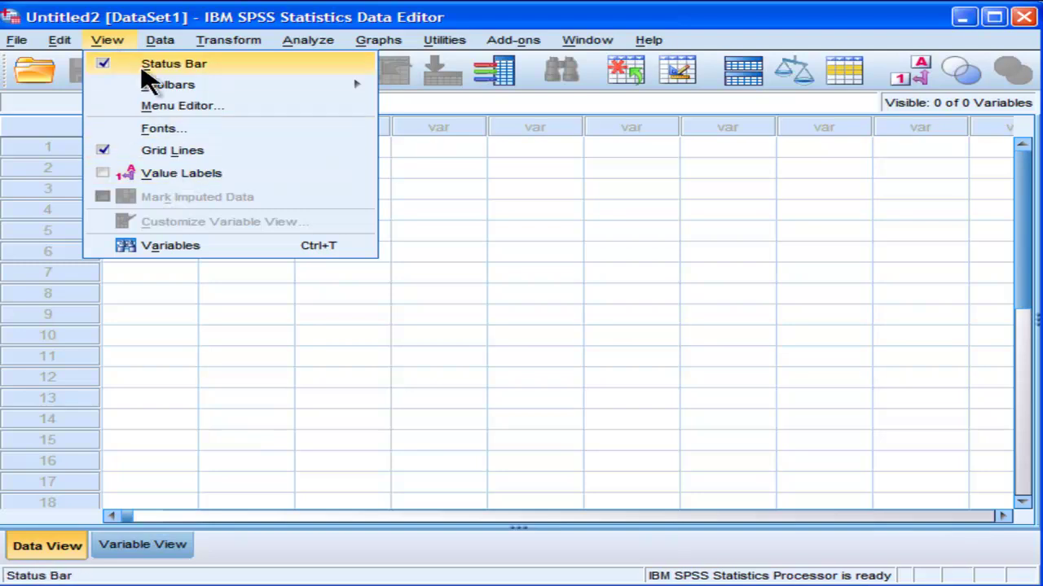
pyautogui.moveTo(165, 50)
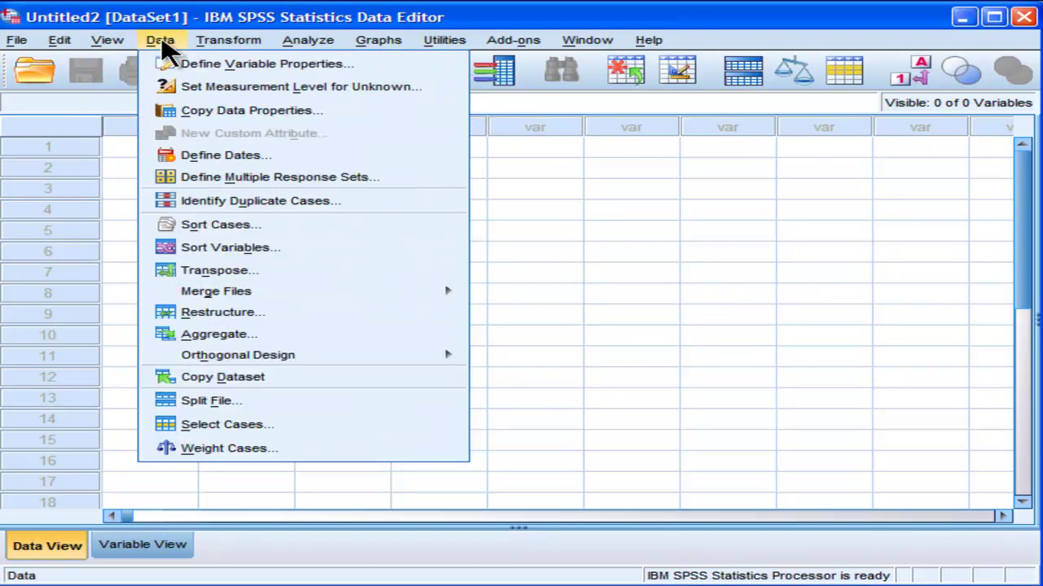